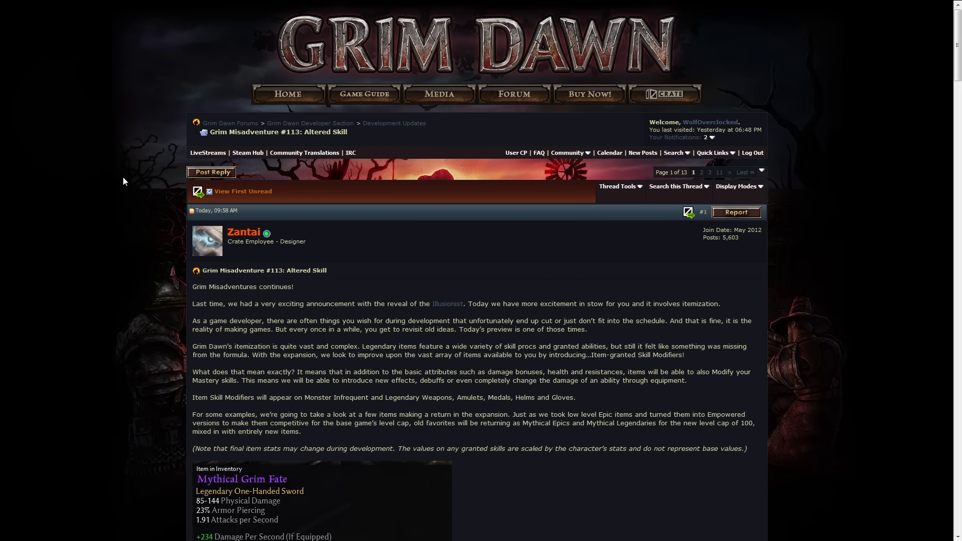
{"action": "scroll", "coordinate": [122, 176], "scroll_direction": "down", "scroll_amount": 5}
{"action": "scroll", "coordinate": [122, 177], "scroll_direction": "down", "scroll_amount": 4}
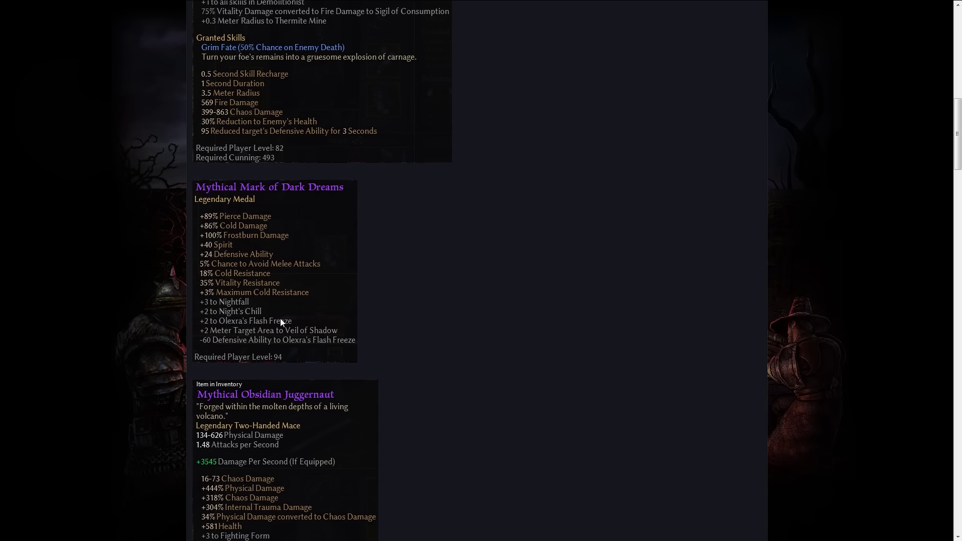
{"action": "scroll", "coordinate": [85, 276], "scroll_direction": "up", "scroll_amount": 3}
{"action": "scroll", "coordinate": [84, 275], "scroll_direction": "up", "scroll_amount": 5}
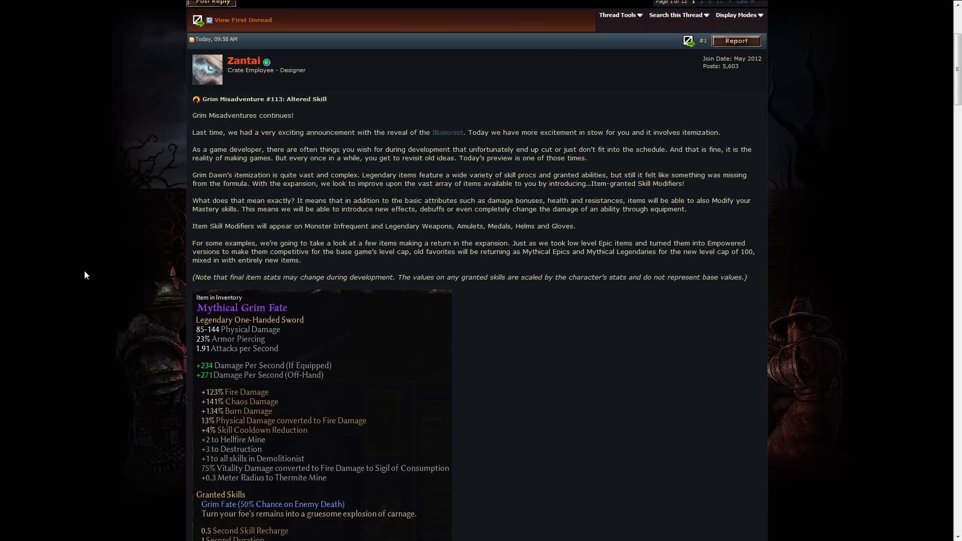
{"action": "scroll", "coordinate": [84, 275], "scroll_direction": "up", "scroll_amount": 3}
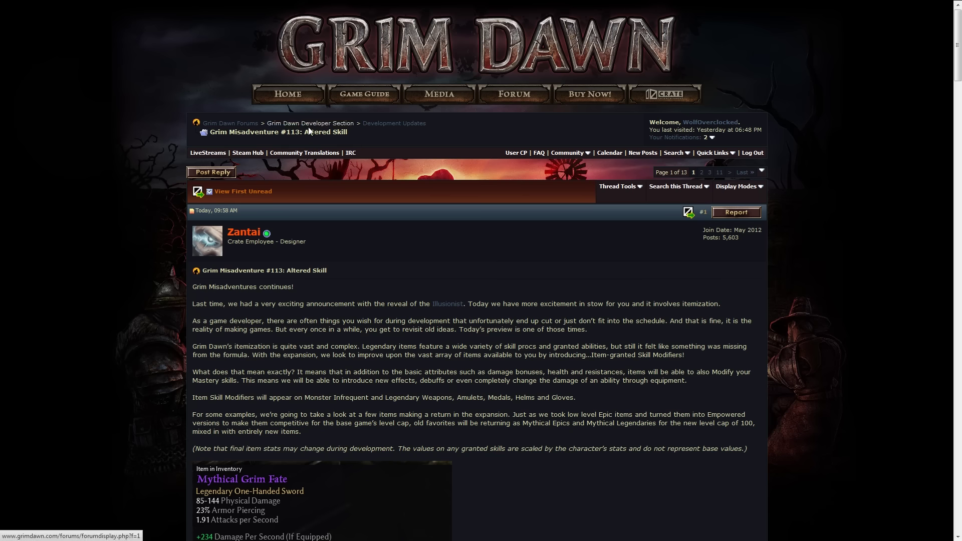
{"action": "scroll", "coordinate": [153, 276], "scroll_direction": "down", "scroll_amount": 3}
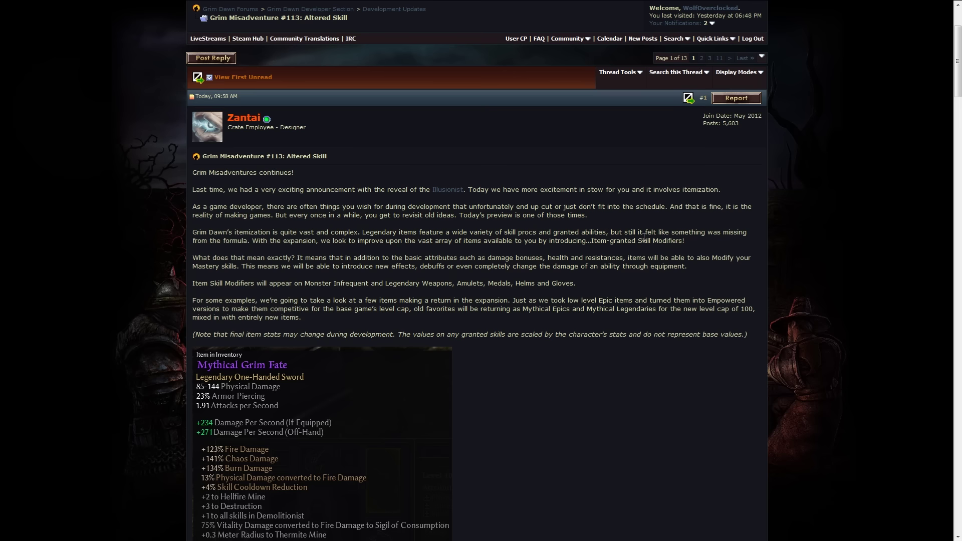
{"action": "scroll", "coordinate": [680, 241], "scroll_direction": "up", "scroll_amount": 1}
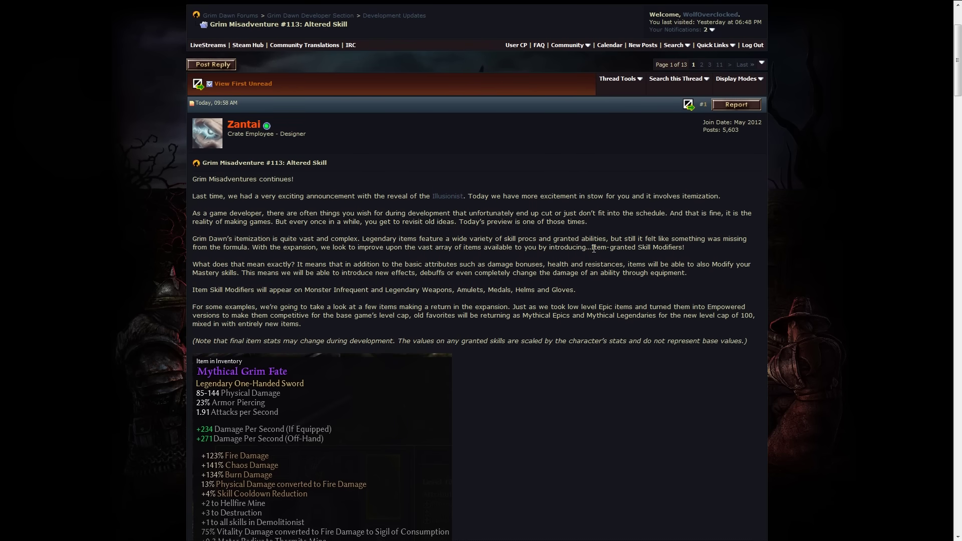
Select the text 'Item-granted Skill Modifiers!' in the post's opening paragraph
{"action": "left_click_drag", "start_coordinate": [590, 246], "coordinate": [686, 248]}
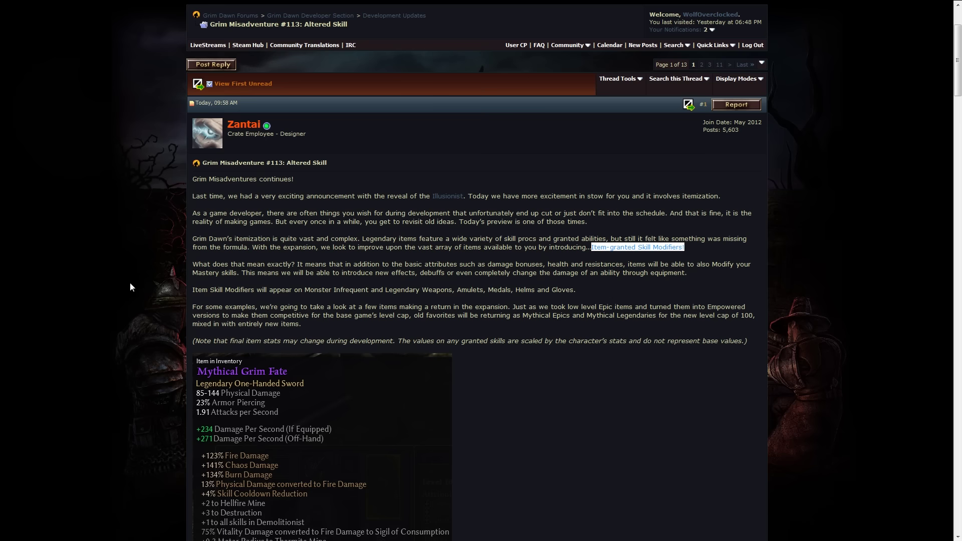
{"action": "scroll", "coordinate": [131, 283], "scroll_direction": "down", "scroll_amount": 3}
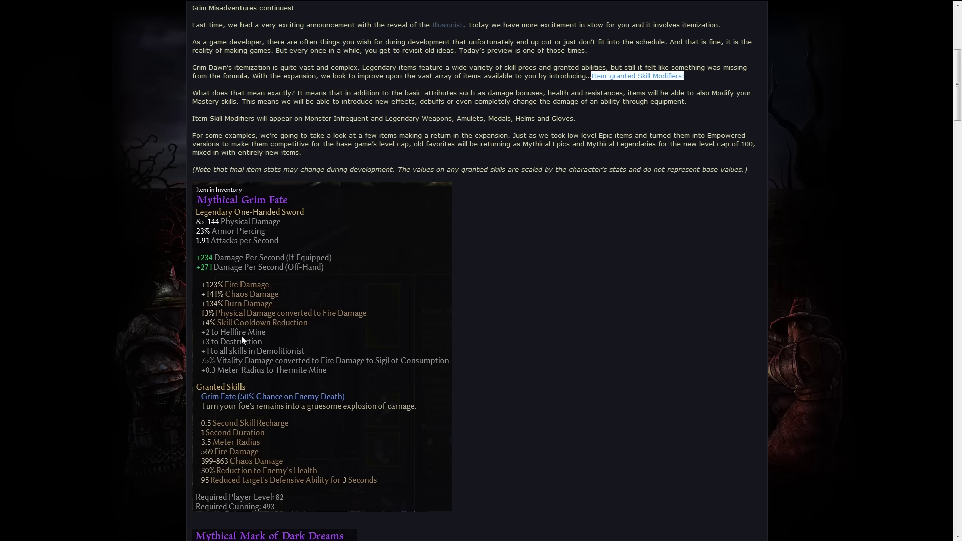
{"action": "scroll", "coordinate": [242, 336], "scroll_direction": "down", "scroll_amount": 5}
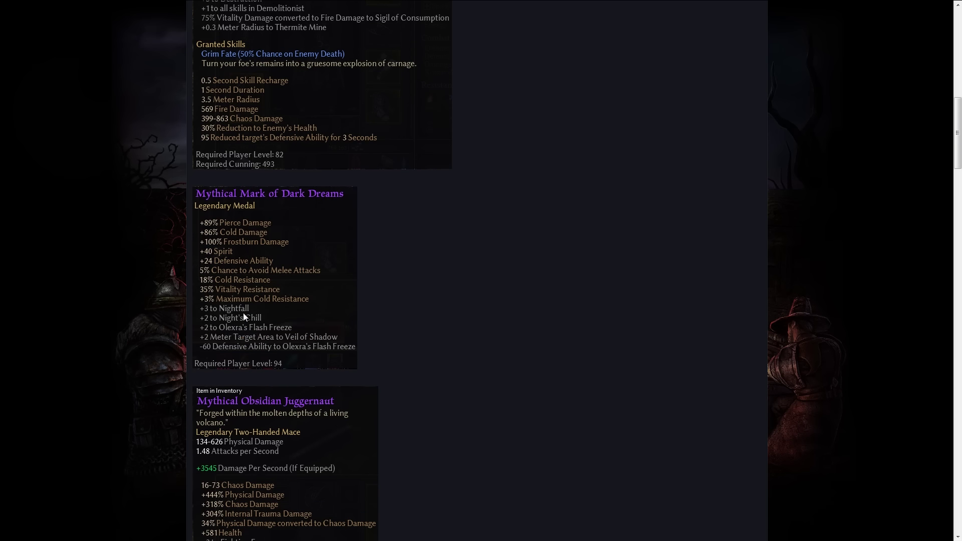
{"action": "scroll", "coordinate": [232, 325], "scroll_direction": "up", "scroll_amount": 3}
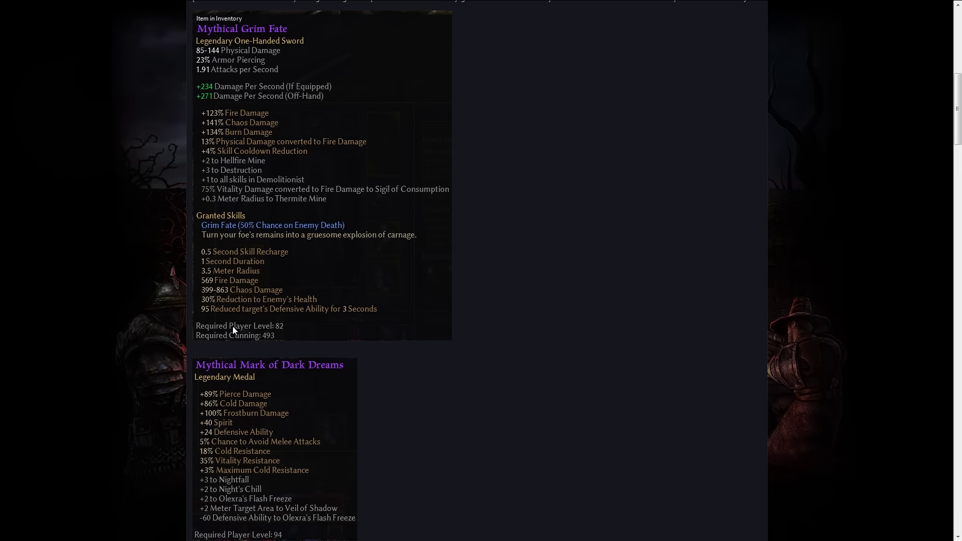
{"action": "scroll", "coordinate": [232, 327], "scroll_direction": "down", "scroll_amount": 1}
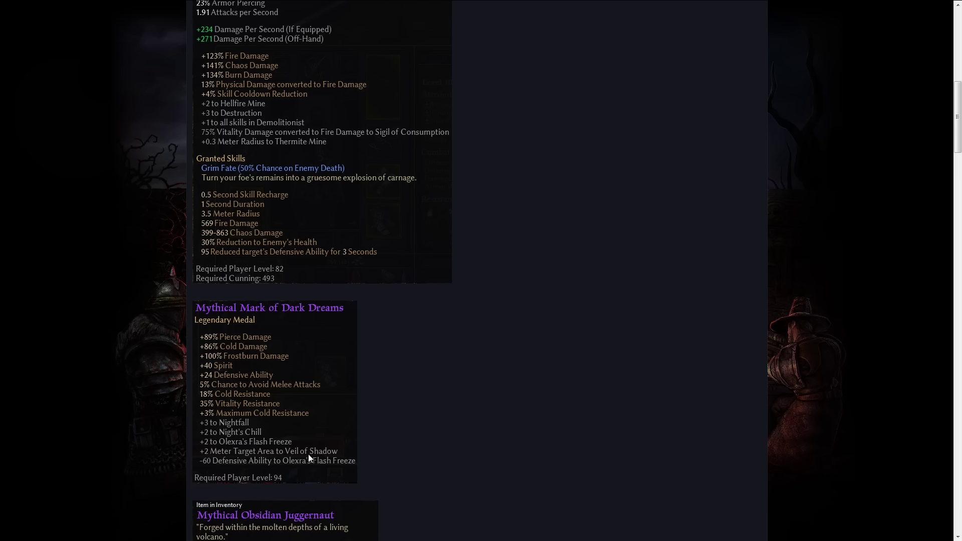
{"action": "scroll", "coordinate": [289, 385], "scroll_direction": "up", "scroll_amount": 3}
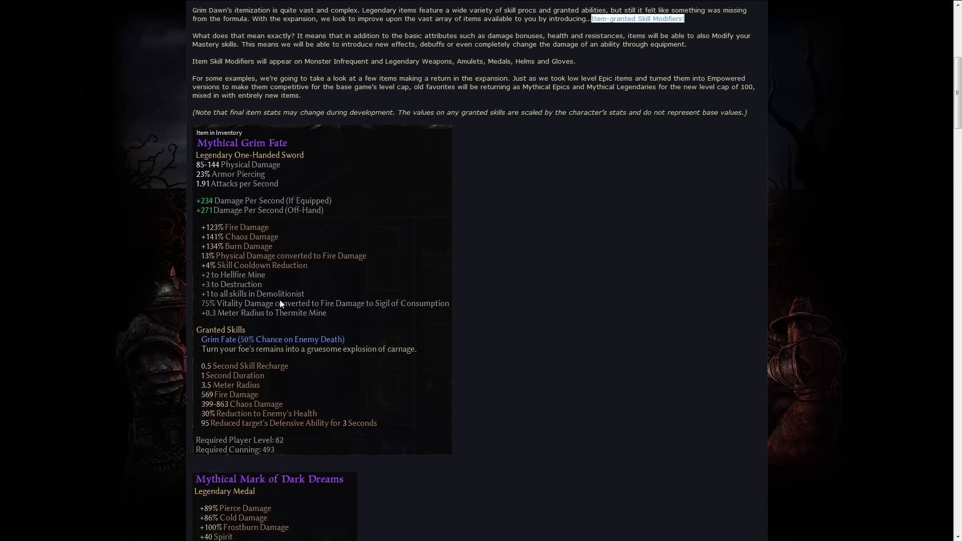
{"action": "scroll", "coordinate": [226, 342], "scroll_direction": "down", "scroll_amount": 3}
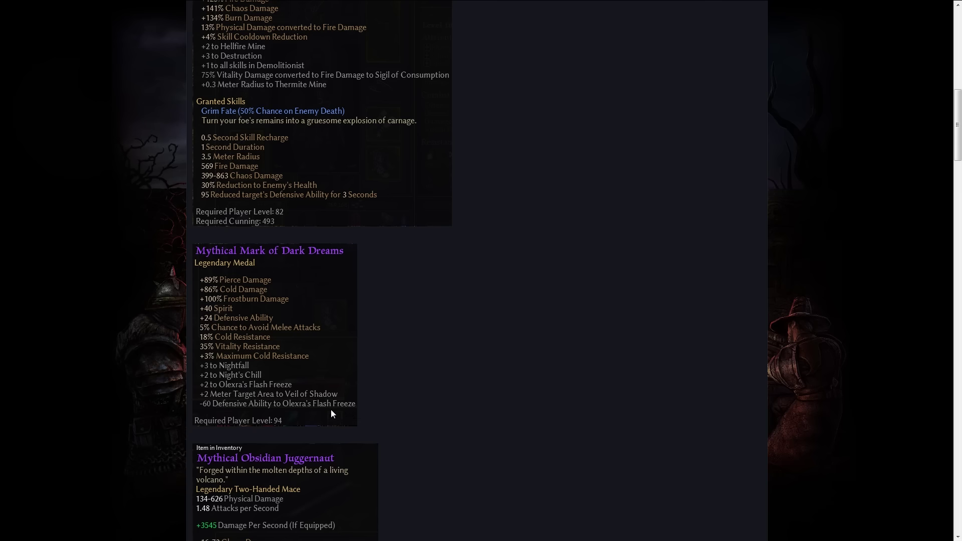
{"action": "scroll", "coordinate": [330, 409], "scroll_direction": "down", "scroll_amount": 3}
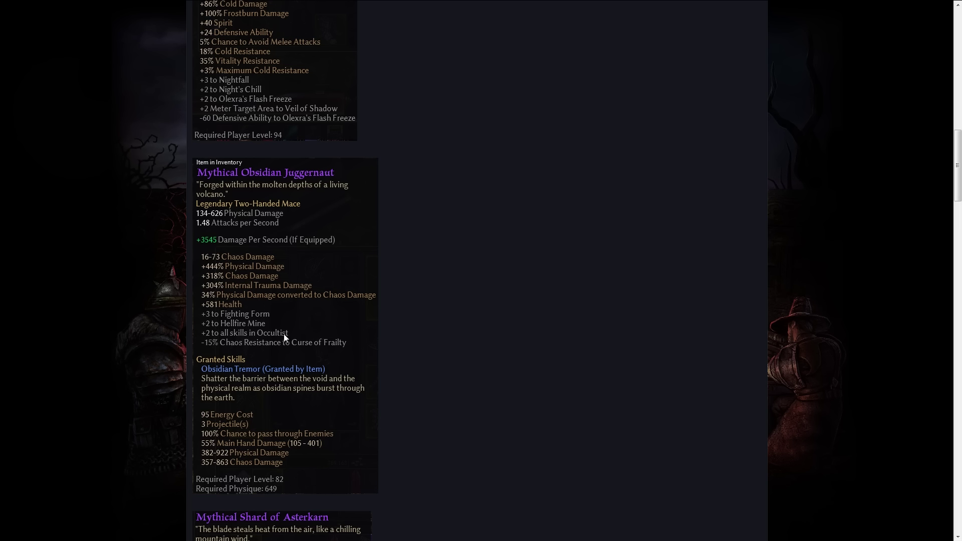
{"action": "scroll", "coordinate": [284, 334], "scroll_direction": "up", "scroll_amount": 1}
{"action": "scroll", "coordinate": [332, 313], "scroll_direction": "down", "scroll_amount": 2}
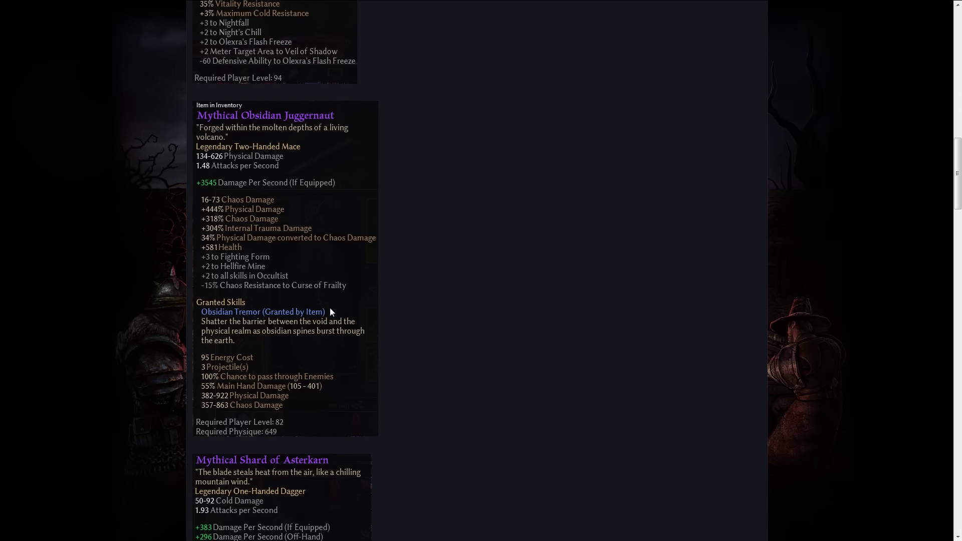
{"action": "scroll", "coordinate": [339, 342], "scroll_direction": "down", "scroll_amount": 4}
{"action": "scroll", "coordinate": [357, 338], "scroll_direction": "down", "scroll_amount": 2}
{"action": "scroll", "coordinate": [351, 337], "scroll_direction": "up", "scroll_amount": 2}
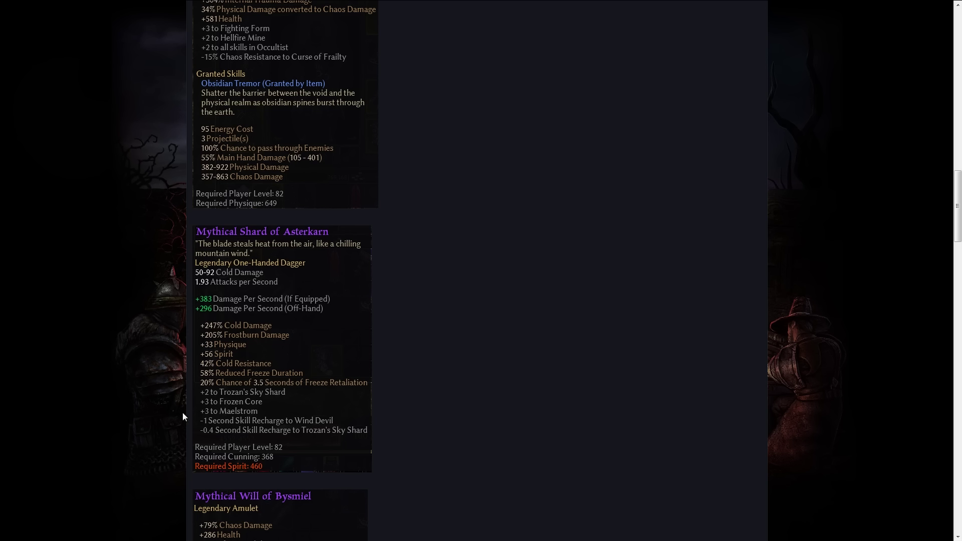
{"action": "scroll", "coordinate": [150, 414], "scroll_direction": "down", "scroll_amount": 4}
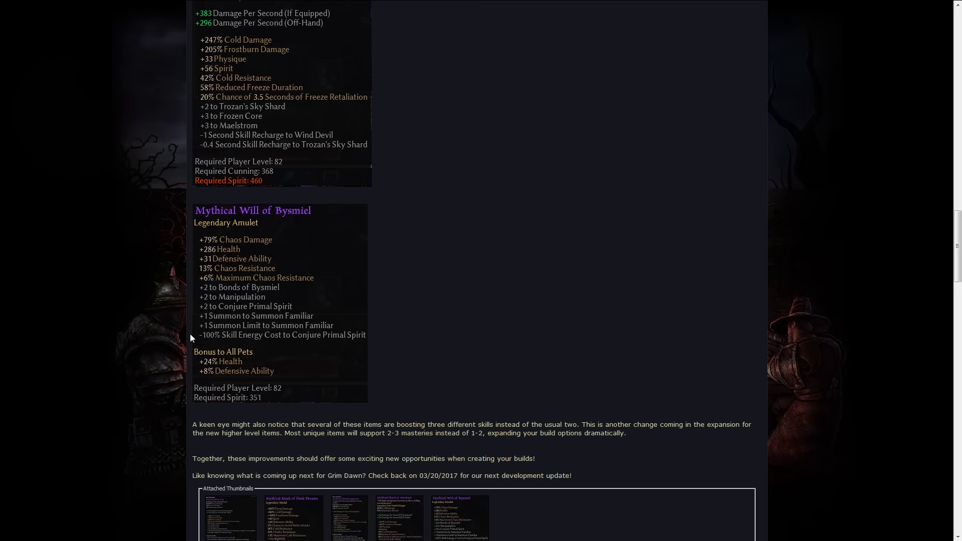
{"action": "scroll", "coordinate": [189, 324], "scroll_direction": "down", "scroll_amount": 2}
{"action": "scroll", "coordinate": [190, 324], "scroll_direction": "up", "scroll_amount": 2}
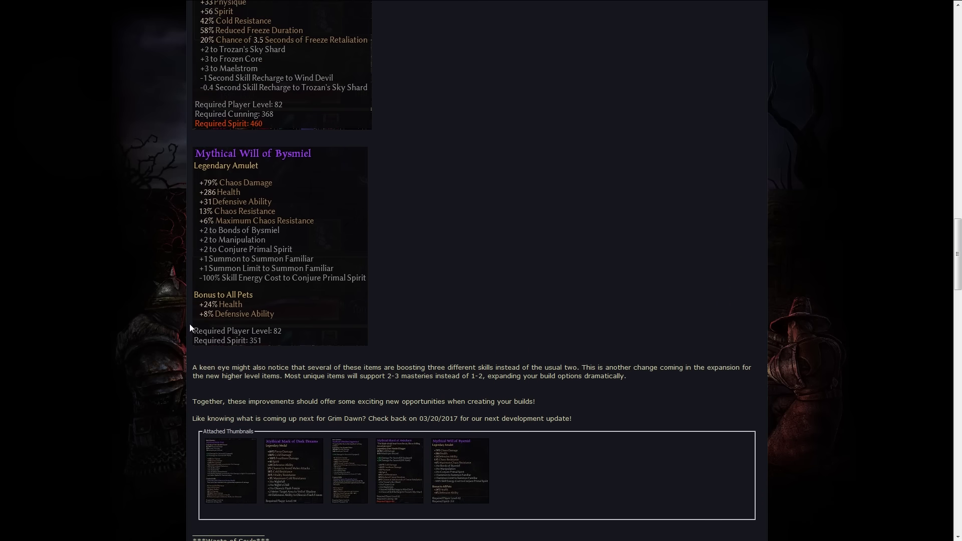
{"action": "scroll", "coordinate": [190, 324], "scroll_direction": "up", "scroll_amount": 5}
{"action": "scroll", "coordinate": [189, 323], "scroll_direction": "up", "scroll_amount": 5}
{"action": "scroll", "coordinate": [189, 324], "scroll_direction": "up", "scroll_amount": 5}
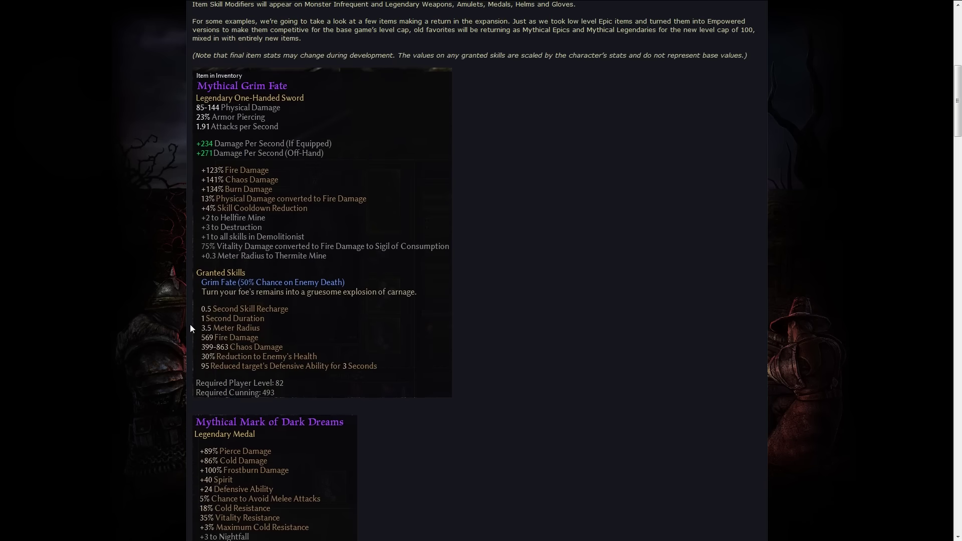
{"action": "scroll", "coordinate": [190, 323], "scroll_direction": "up", "scroll_amount": 5}
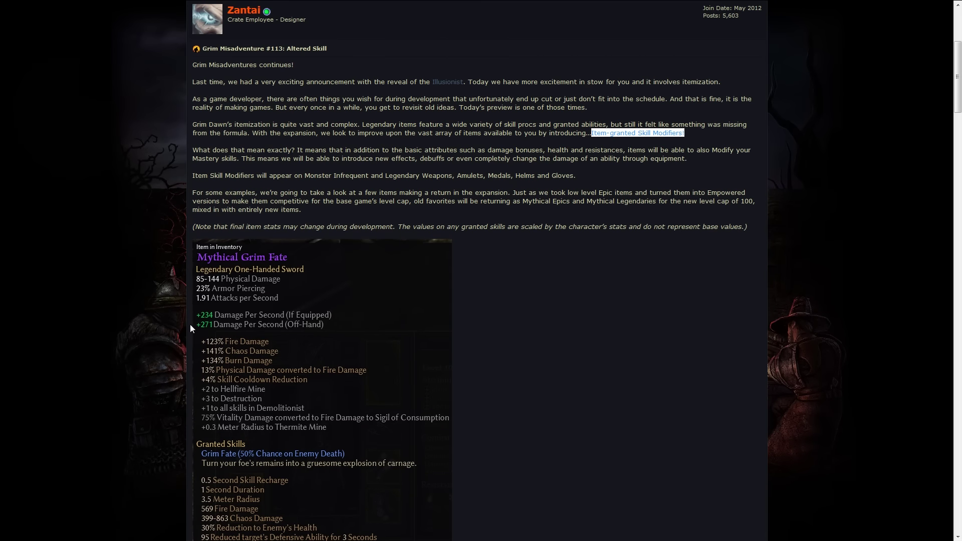
{"action": "scroll", "coordinate": [190, 324], "scroll_direction": "up", "scroll_amount": 5}
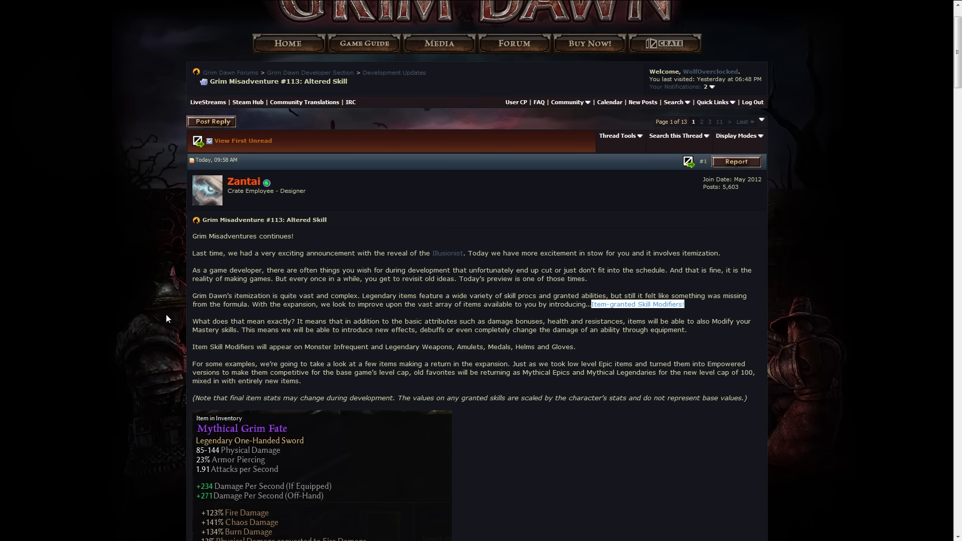
{"action": "scroll", "coordinate": [180, 340], "scroll_direction": "down", "scroll_amount": 3}
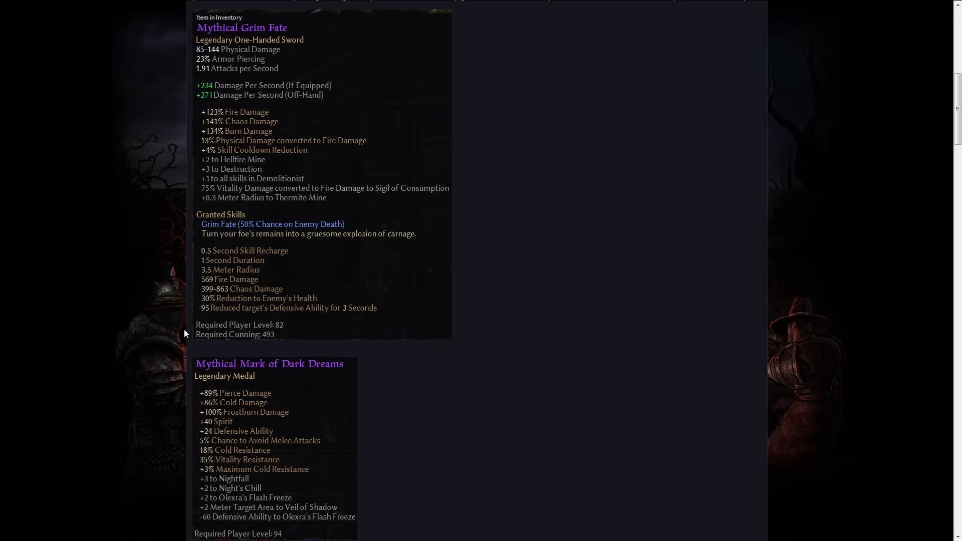
{"action": "scroll", "coordinate": [184, 329], "scroll_direction": "down", "scroll_amount": 3}
{"action": "scroll", "coordinate": [184, 329], "scroll_direction": "down", "scroll_amount": 3}
{"action": "scroll", "coordinate": [184, 330], "scroll_direction": "down", "scroll_amount": 4}
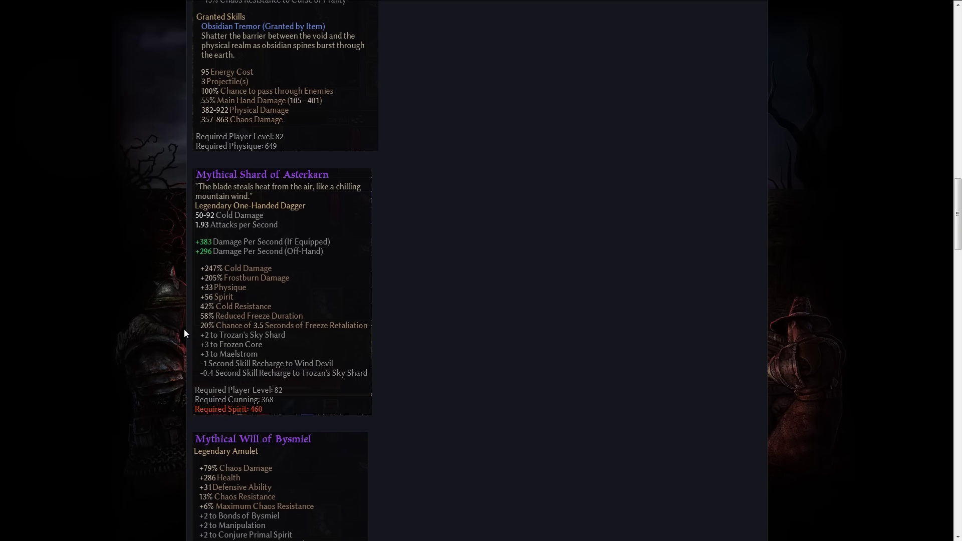
{"action": "scroll", "coordinate": [185, 329], "scroll_direction": "down", "scroll_amount": 3}
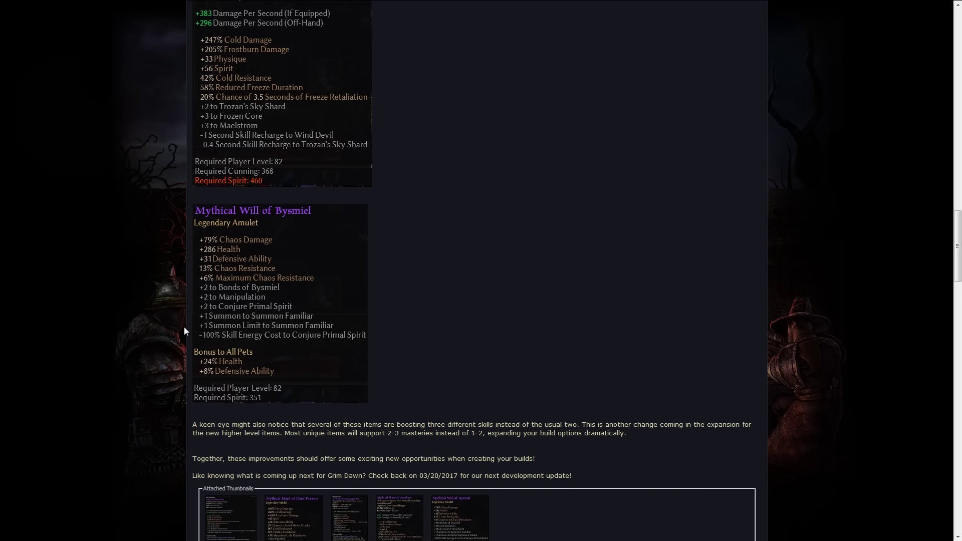
{"action": "scroll", "coordinate": [184, 327], "scroll_direction": "up", "scroll_amount": 5}
{"action": "scroll", "coordinate": [183, 322], "scroll_direction": "up", "scroll_amount": 5}
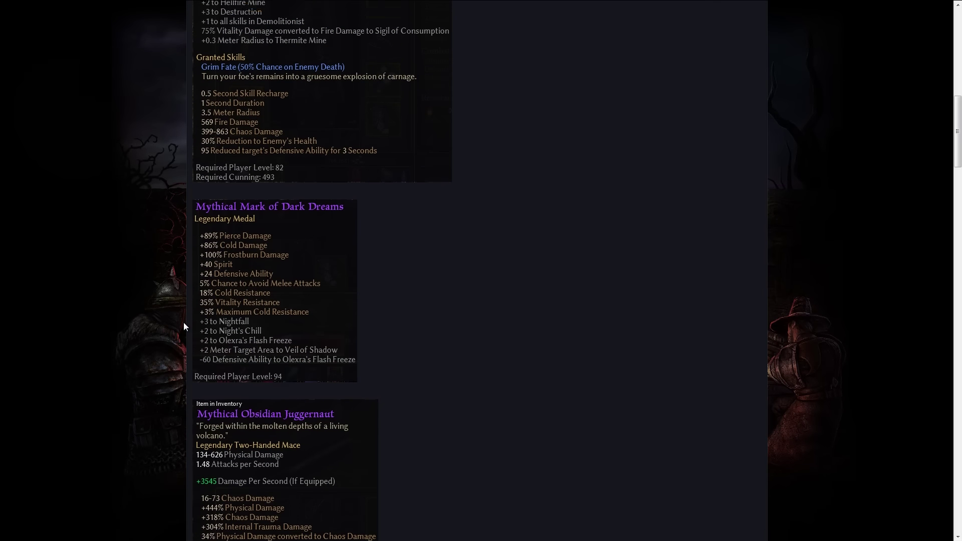
{"action": "scroll", "coordinate": [183, 323], "scroll_direction": "up", "scroll_amount": 10}
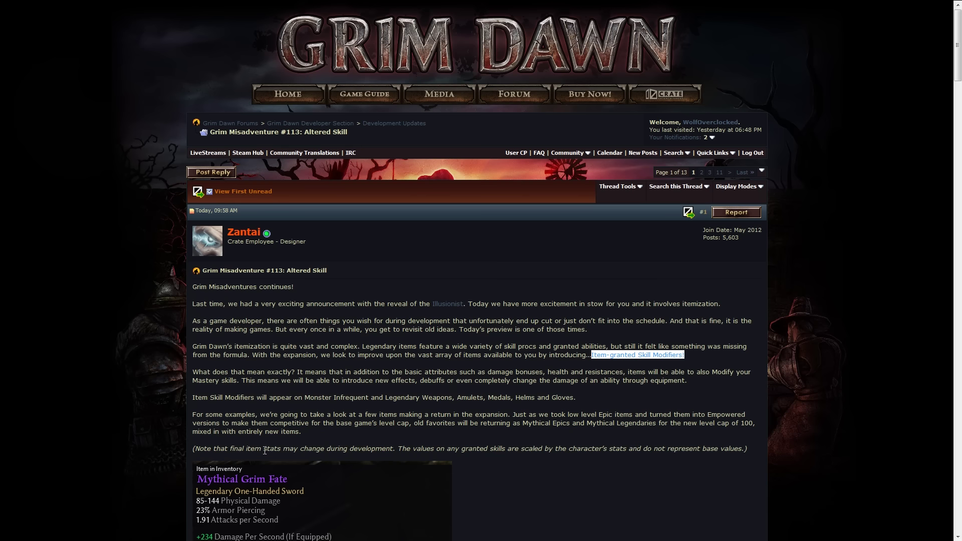
{"action": "scroll", "coordinate": [264, 450], "scroll_direction": "down", "scroll_amount": 4}
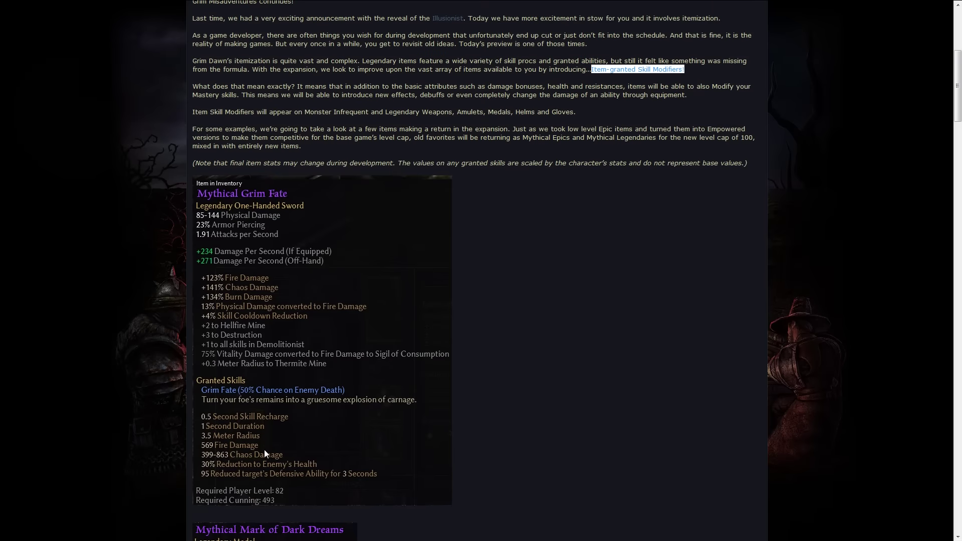